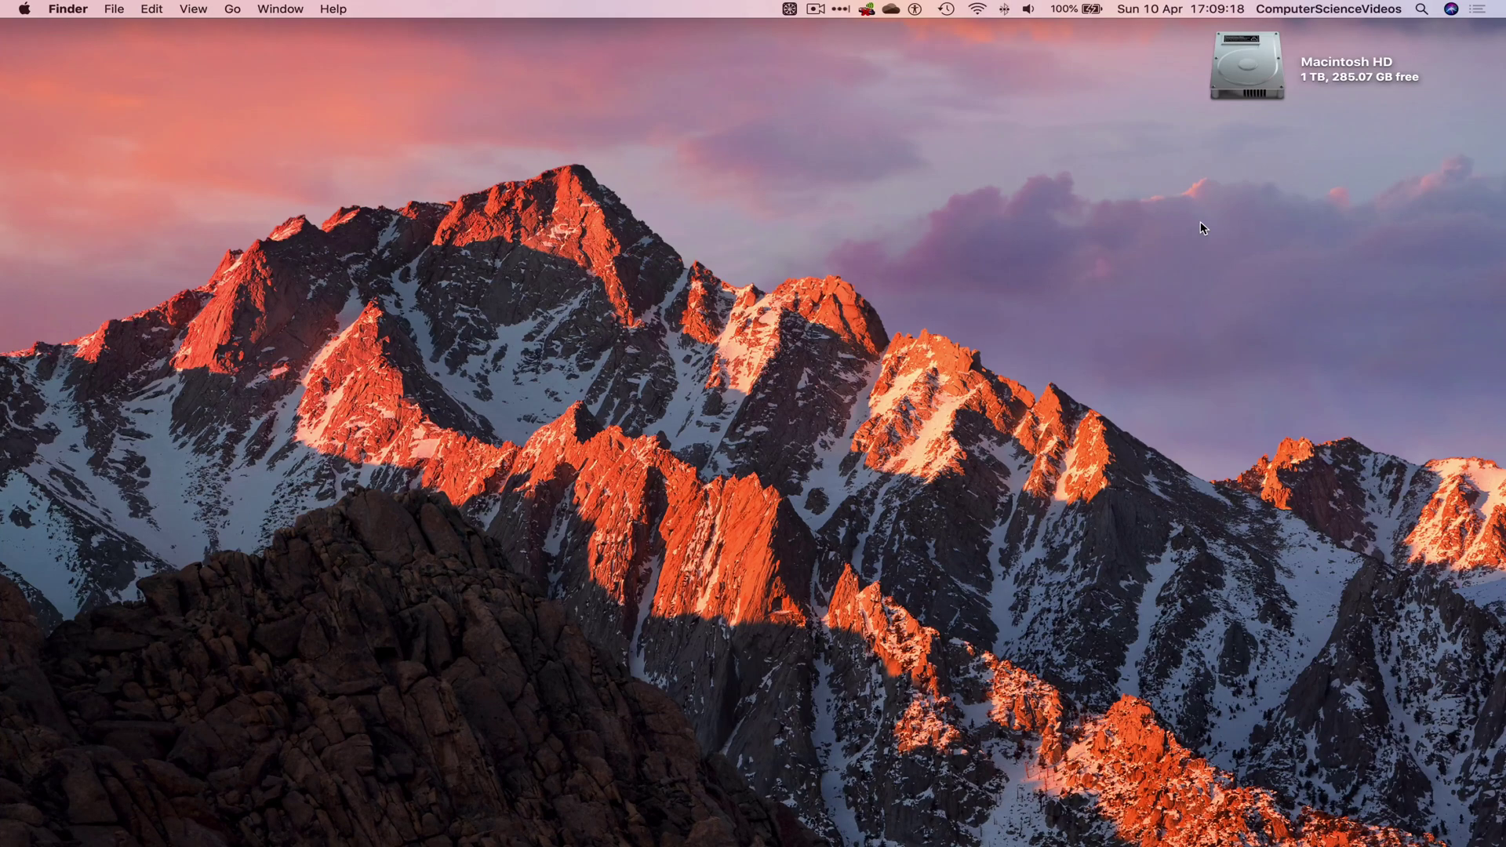
Launch Microsoft Outlook from the Mac Office 2019 folder in Launchpad
left_click(180, 823)
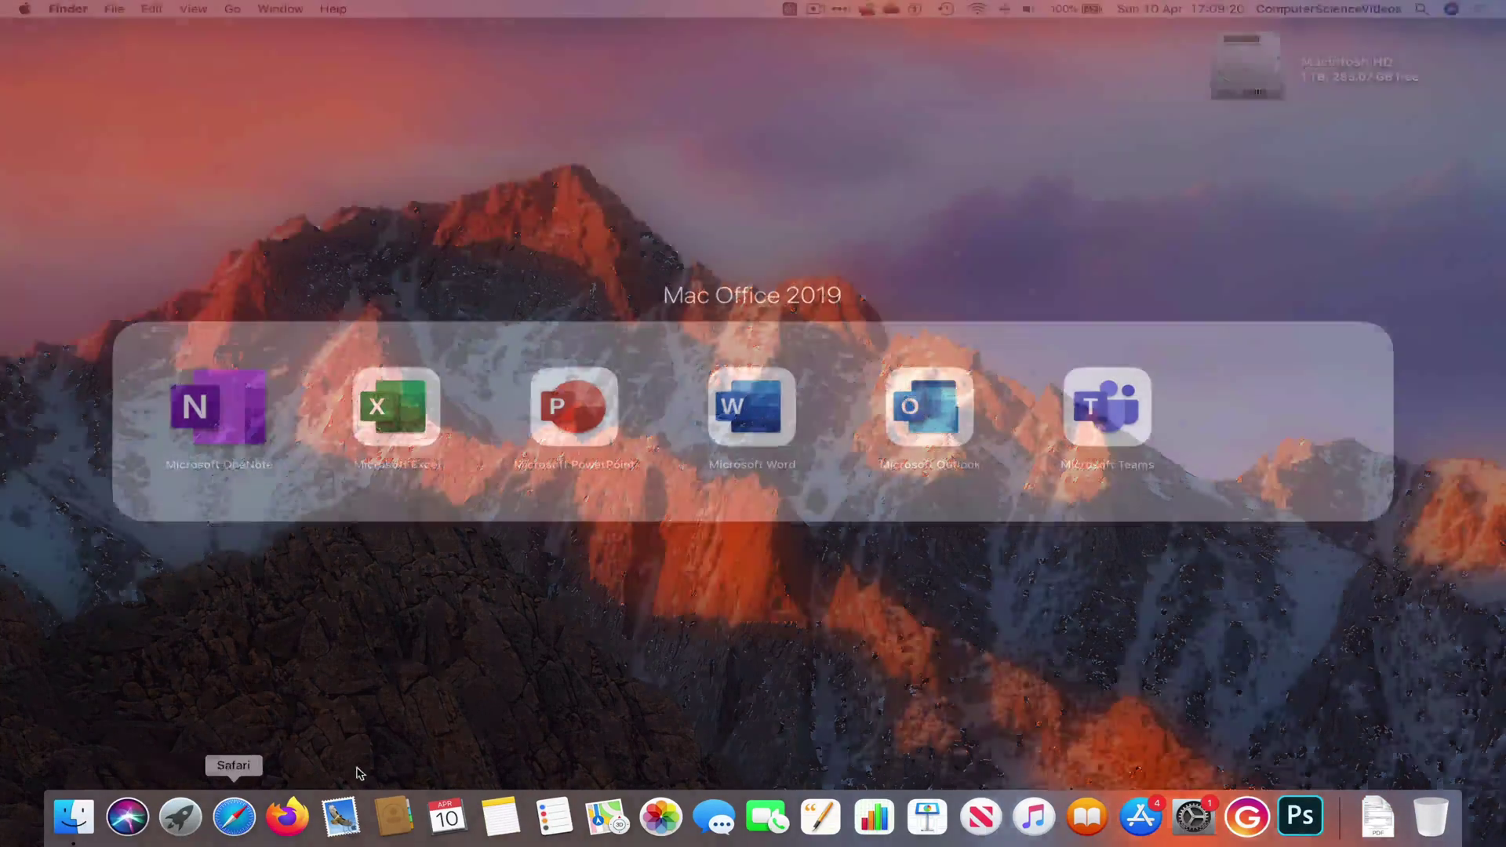
left_click(890, 649)
left_click(588, 632)
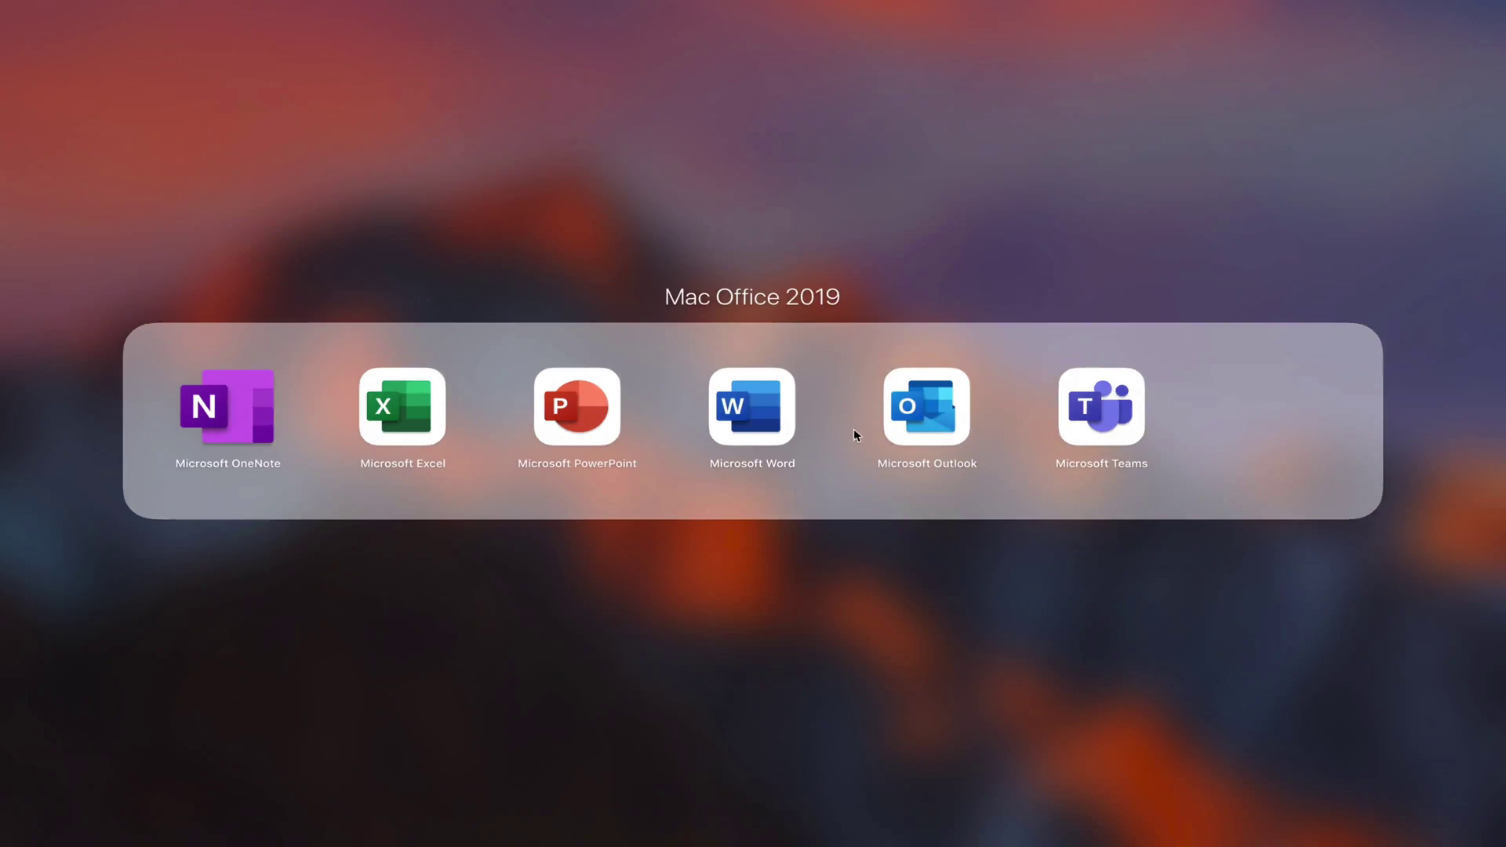
left_click(931, 411)
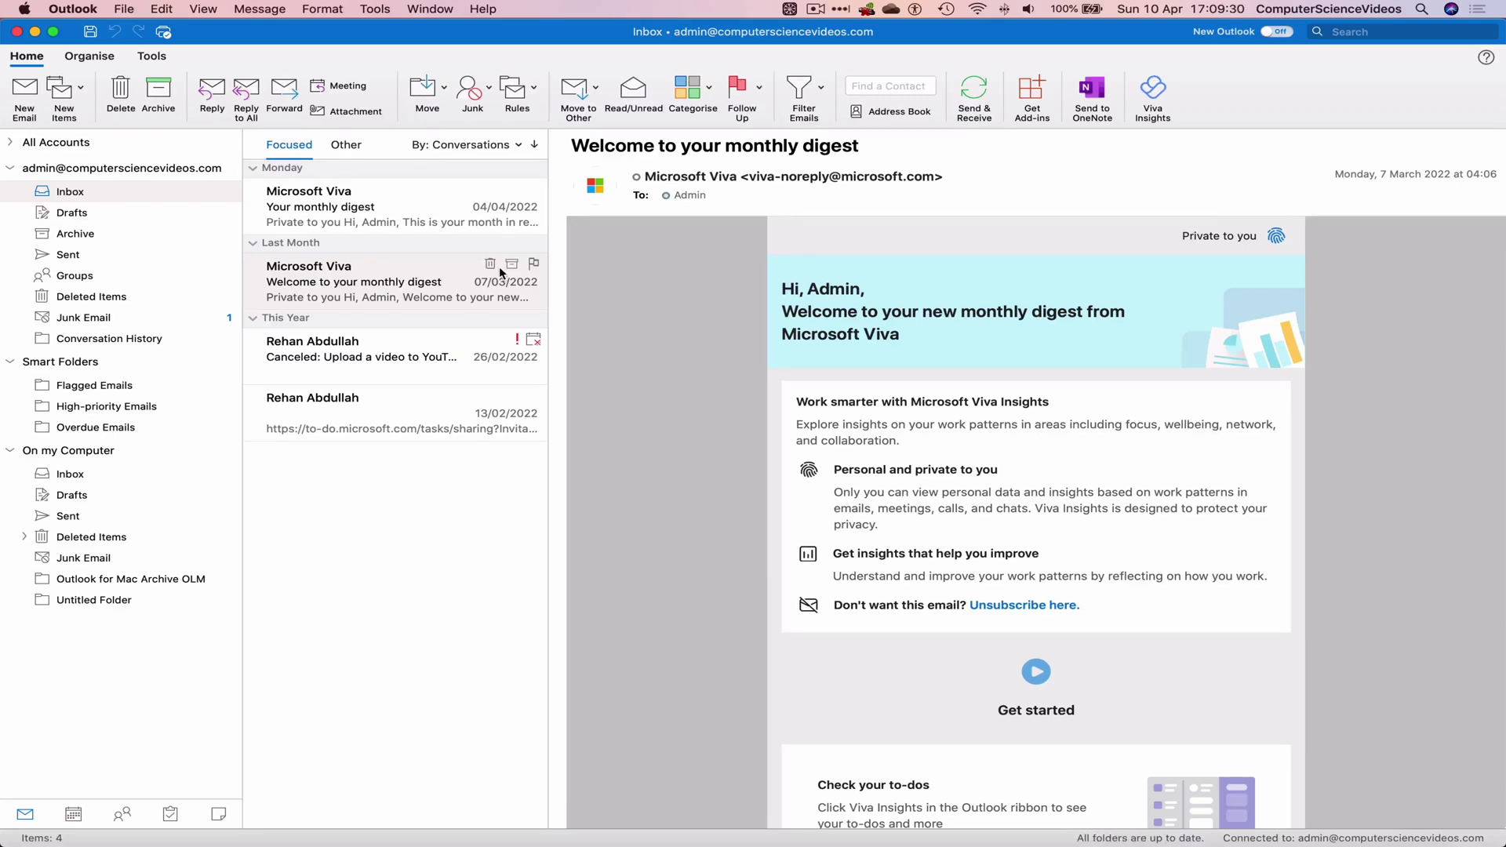
Mark the 'Your monthly digest' email as unread with Read/Unread
left_click(414, 206)
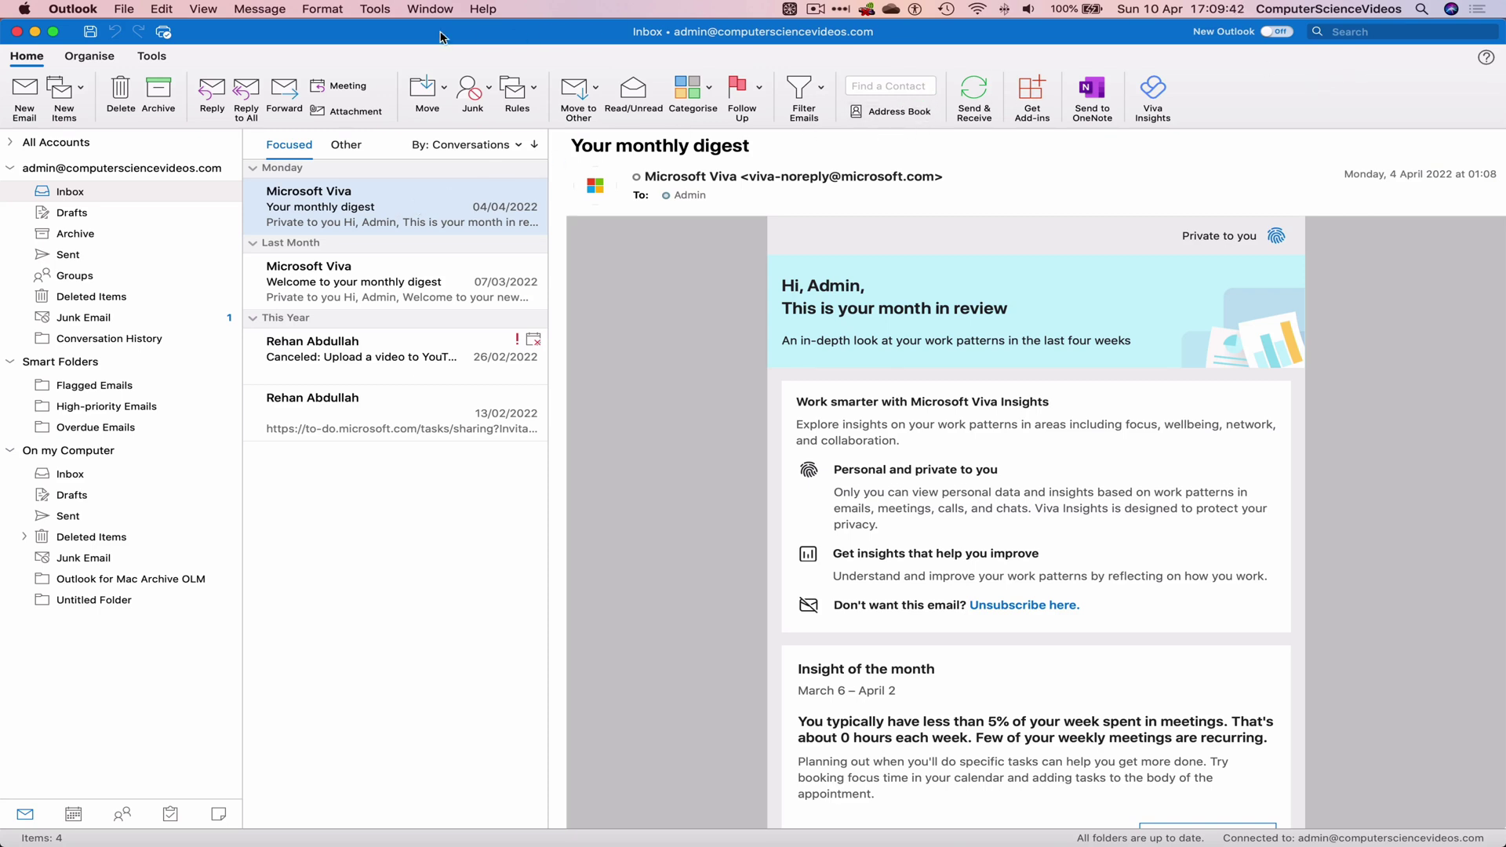
left_click(638, 93)
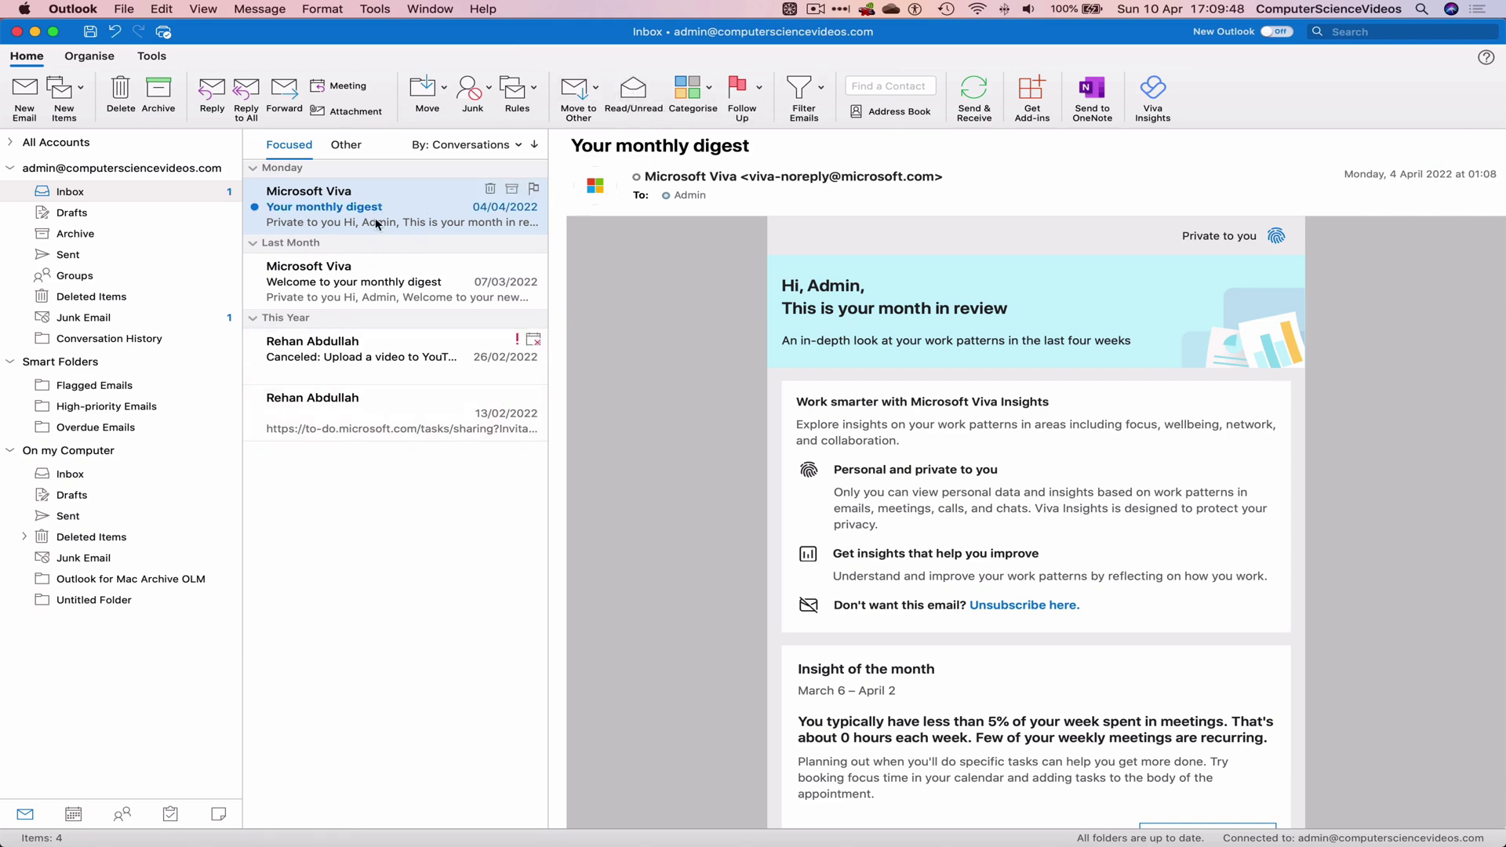
Mark the 'Welcome to your monthly digest', 'Canceled: Upload a video to YouTube' and 13/02/2022 emails unread
mouse_move(391, 210)
left_click(377, 282)
left_click(633, 93)
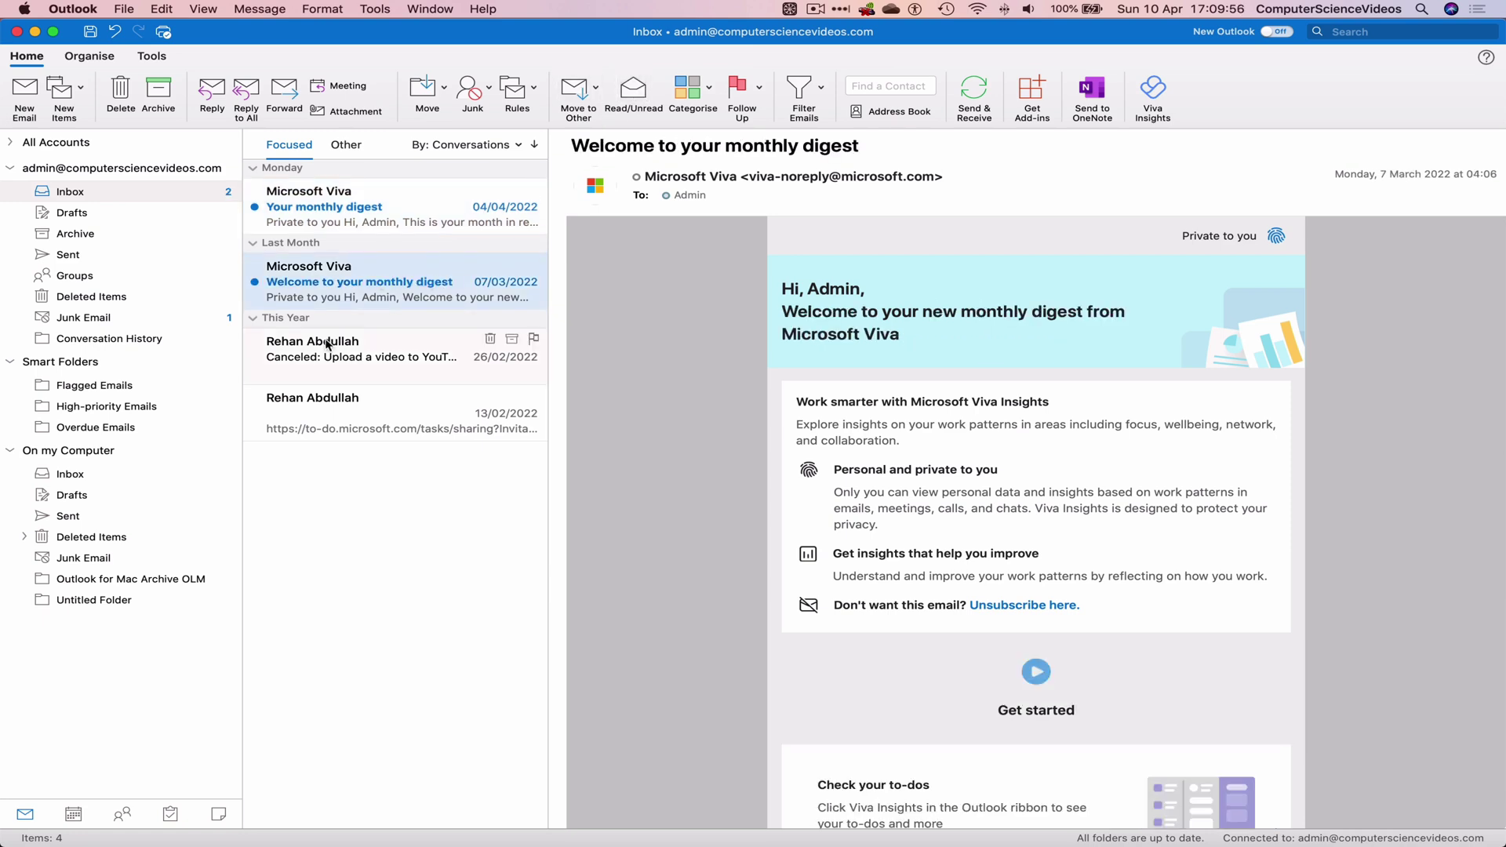
left_click(328, 344)
left_click(633, 94)
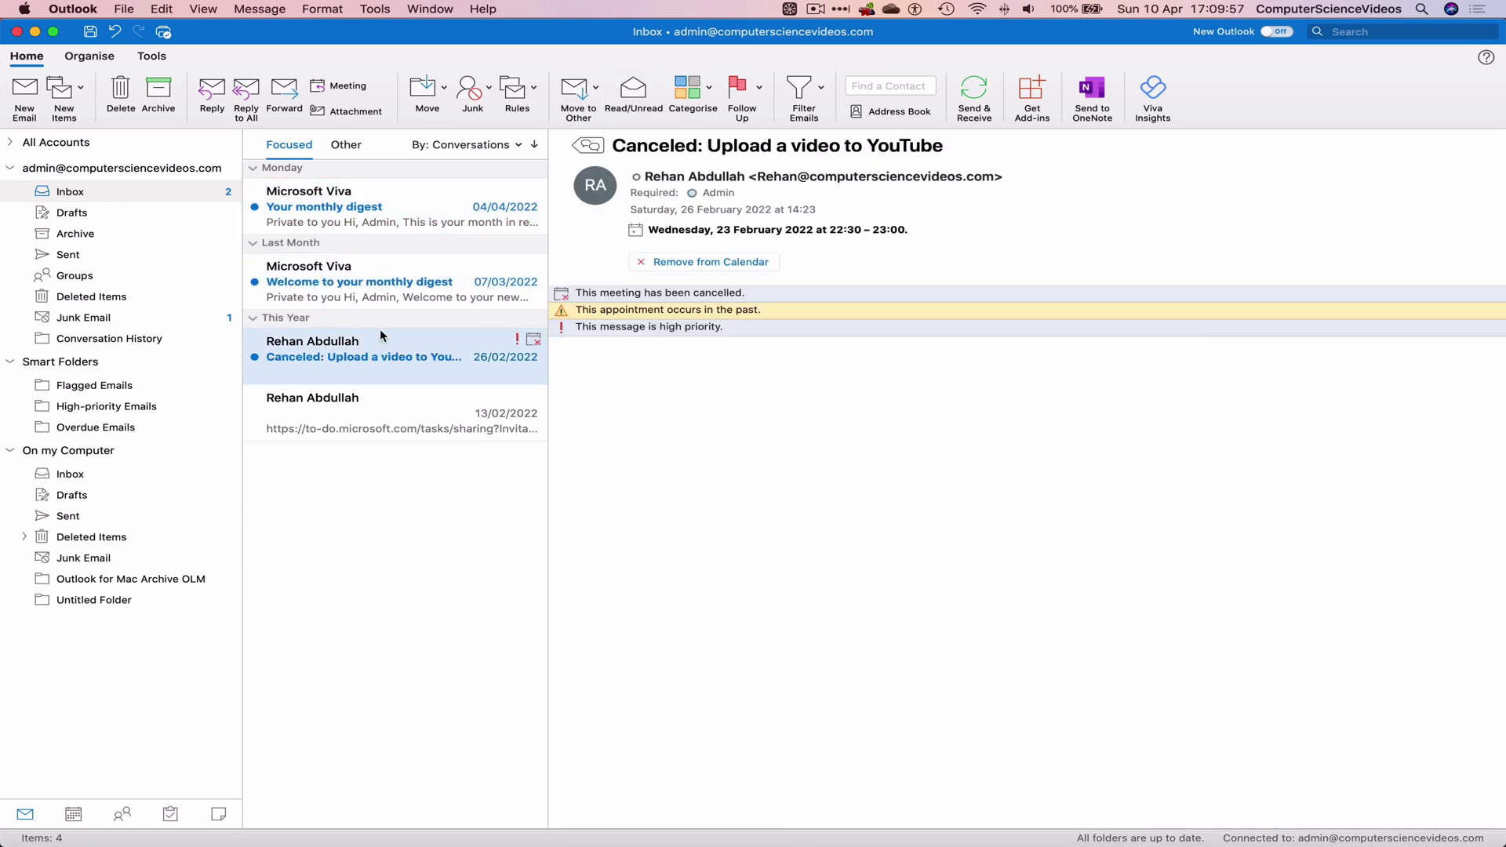
left_click(321, 419)
left_click(629, 96)
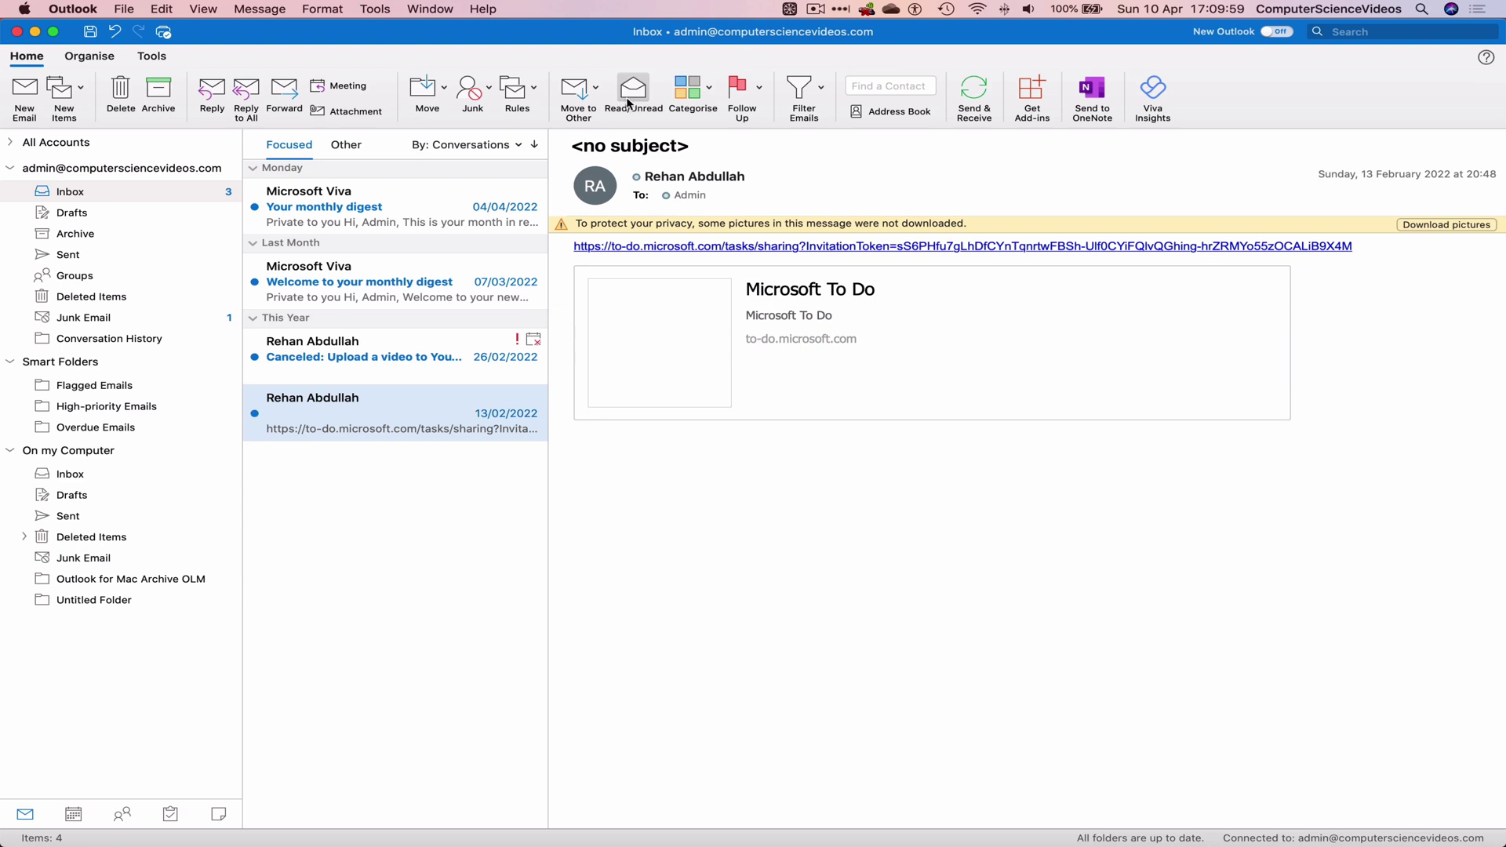
Deselect the last email and quit Outlook from the Outlook menu
left_click(390, 543)
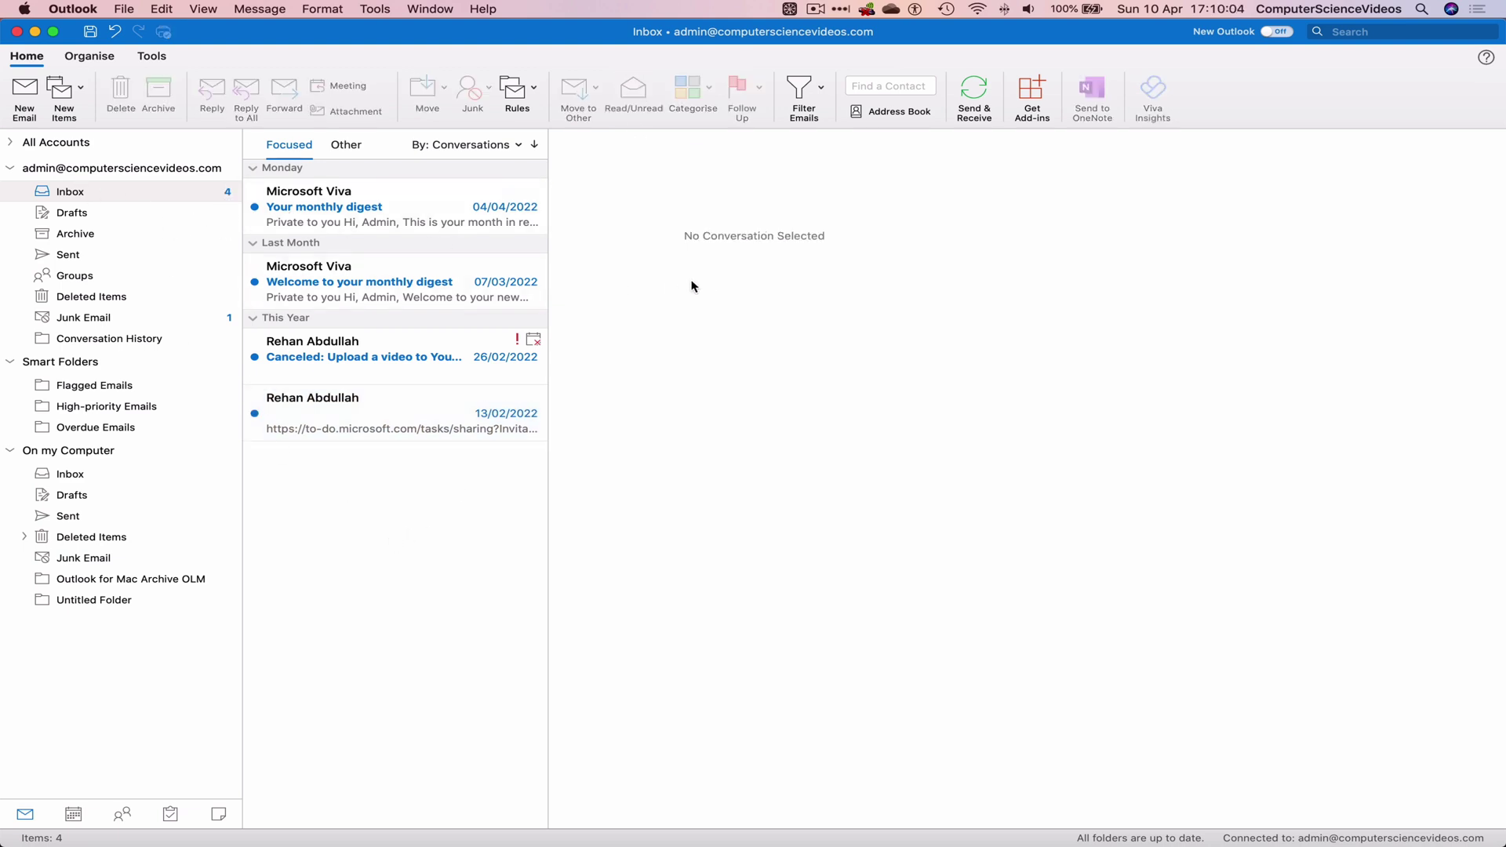
left_click(62, 8)
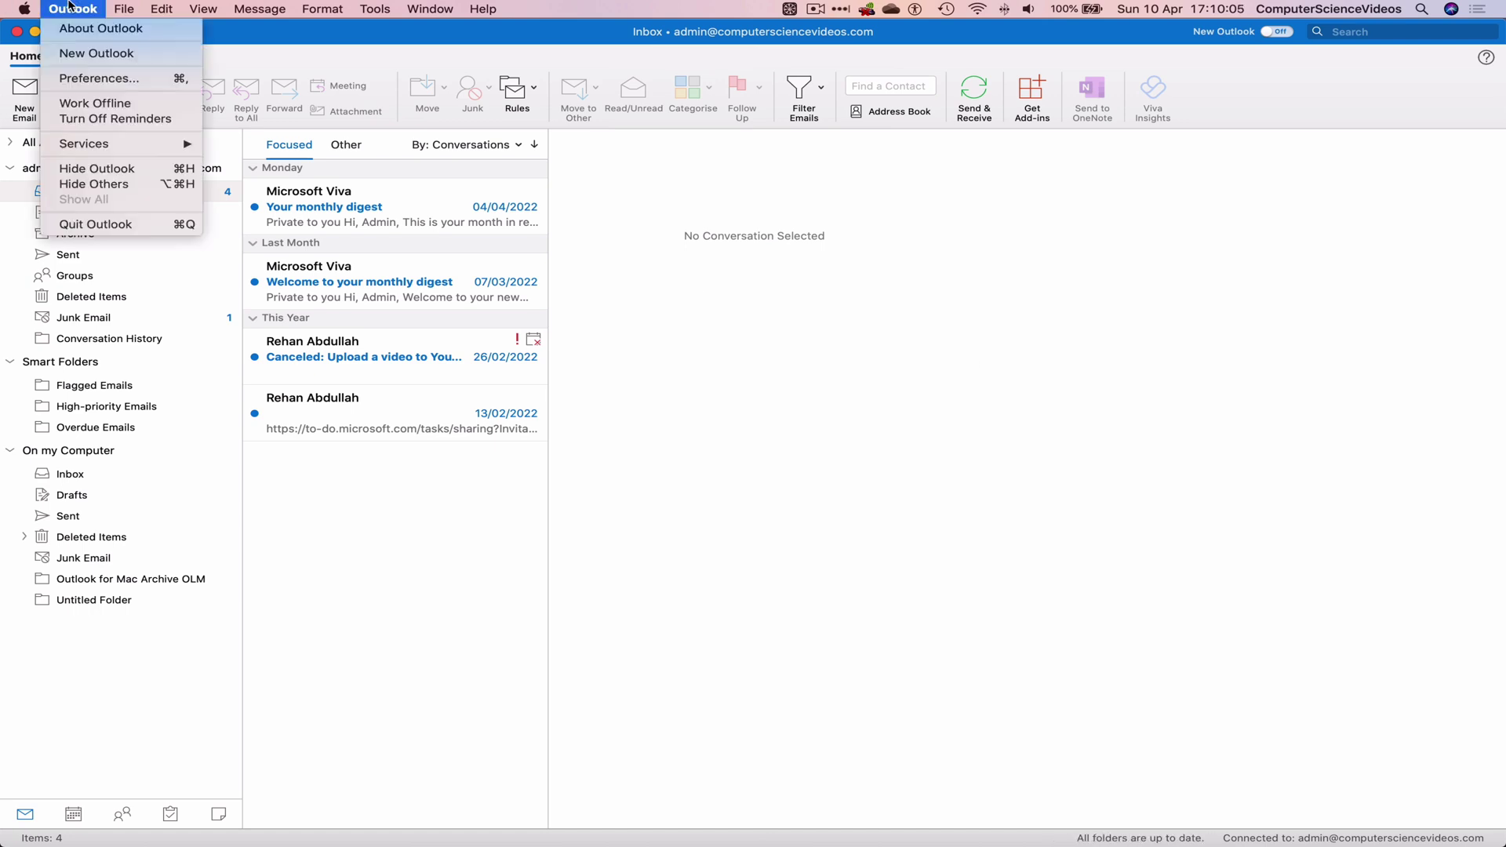
left_click(133, 227)
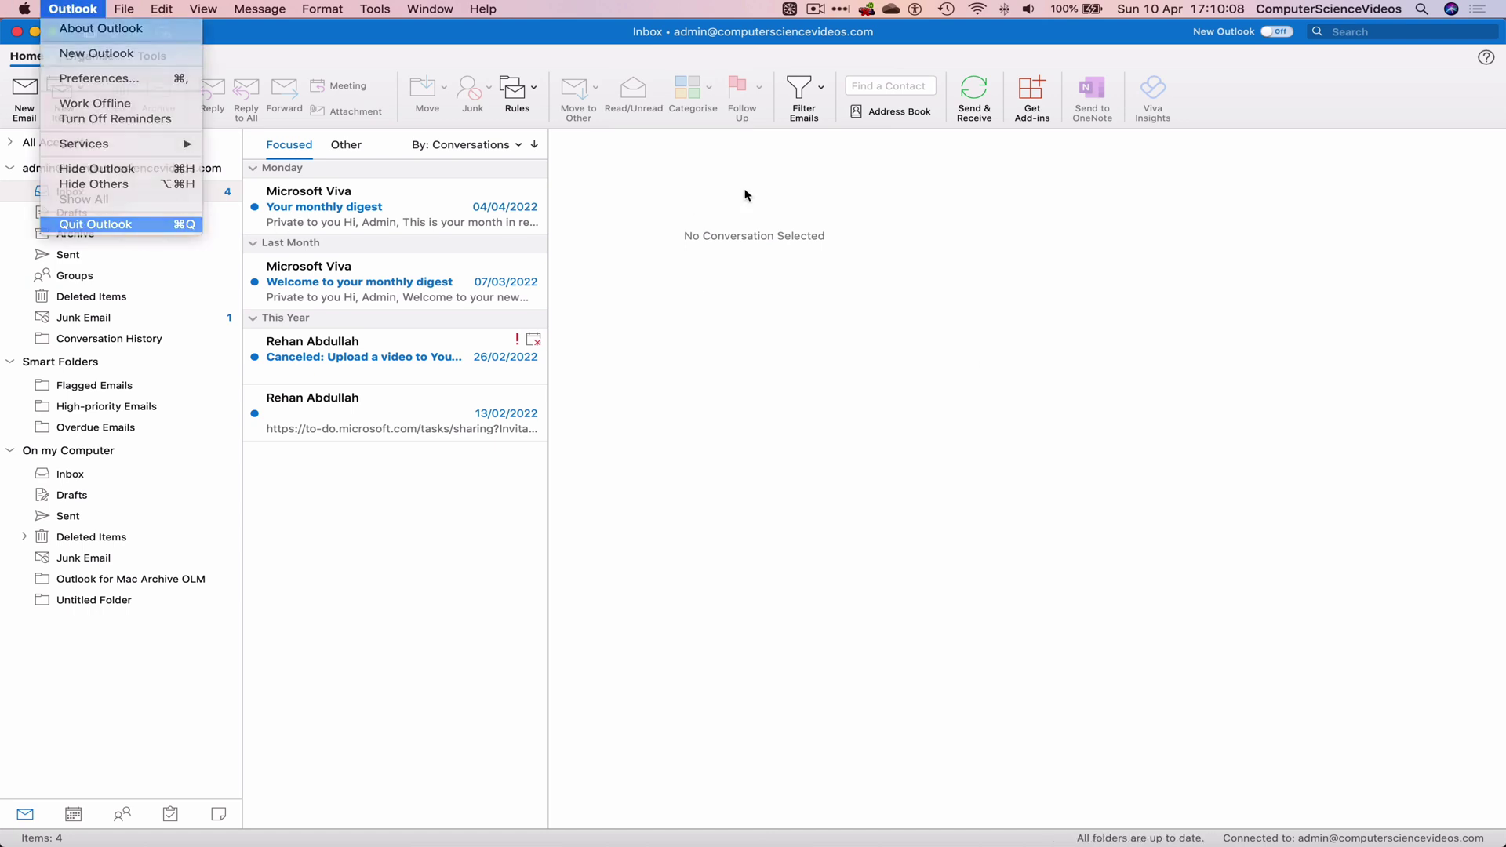